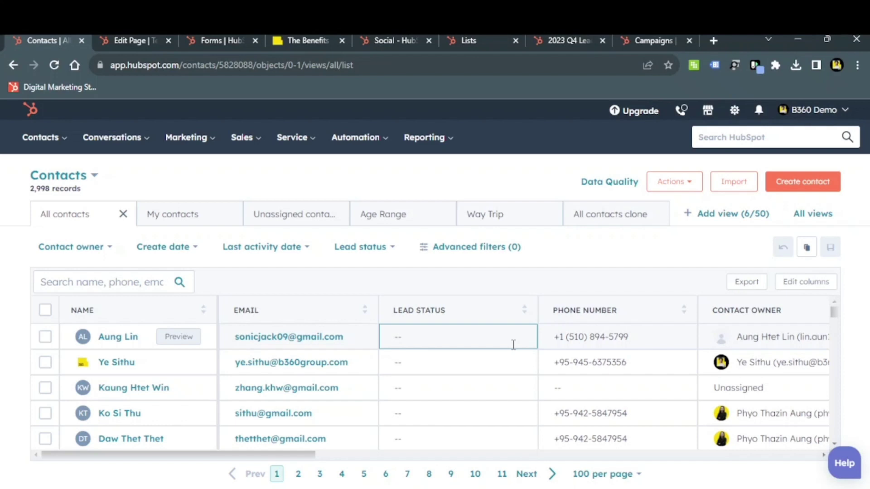
# Add a Button module under the Testing Landing Page hero image, then bring up the New registration form editor.
pyautogui.click(127, 38)
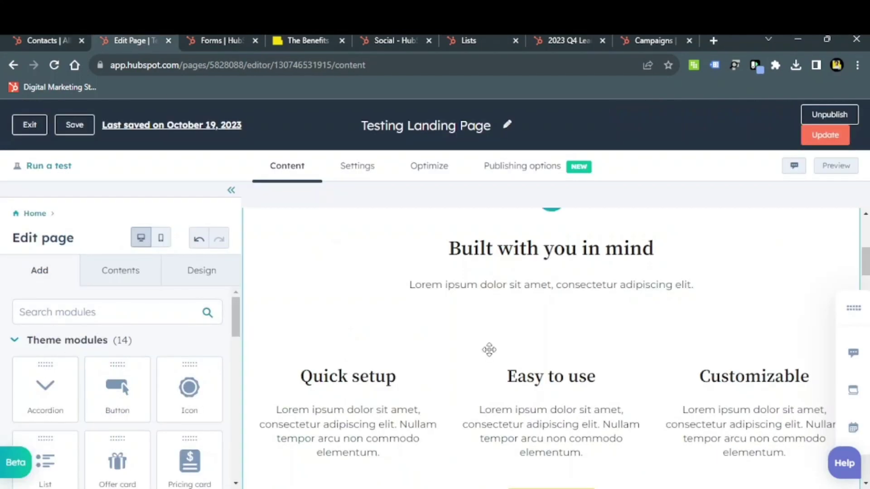
pyautogui.scroll(4, 498, 360)
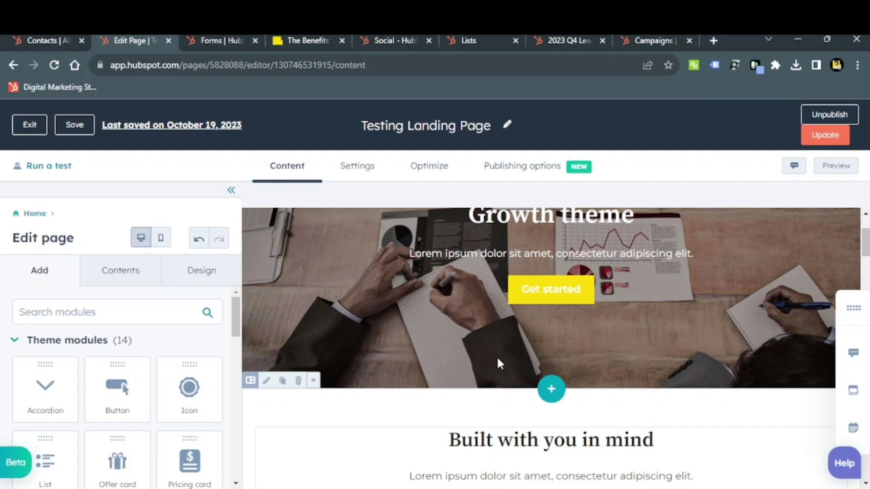
pyautogui.scroll(-2, 497, 360)
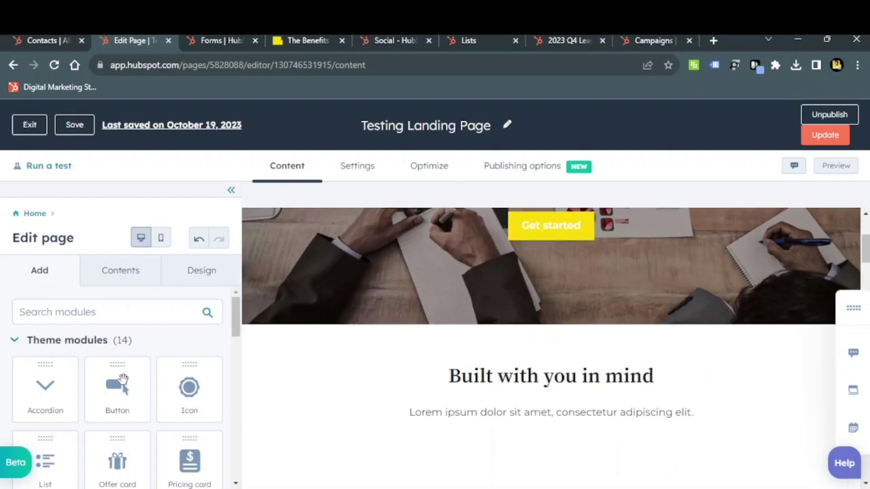
pyautogui.moveTo(123, 380); pyautogui.dragTo(490, 322)
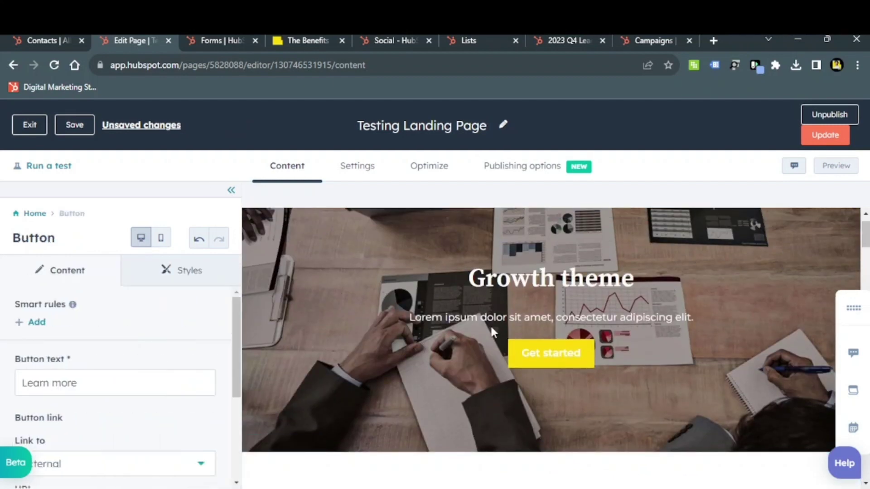
pyautogui.click(234, 39)
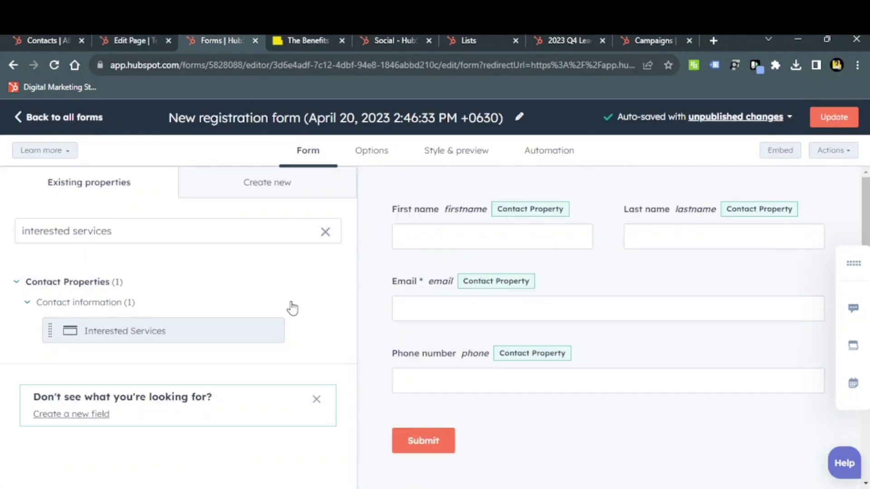
# Place the Interested Services dropdown below Phone number on the registration form, then go to the Beyond 360 ebook page.
pyautogui.moveTo(421, 354)
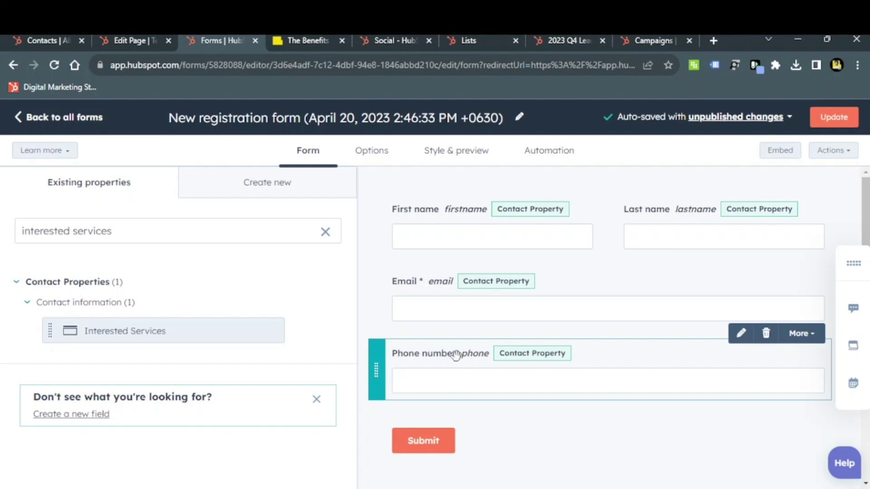
pyautogui.moveTo(192, 334); pyautogui.dragTo(236, 332)
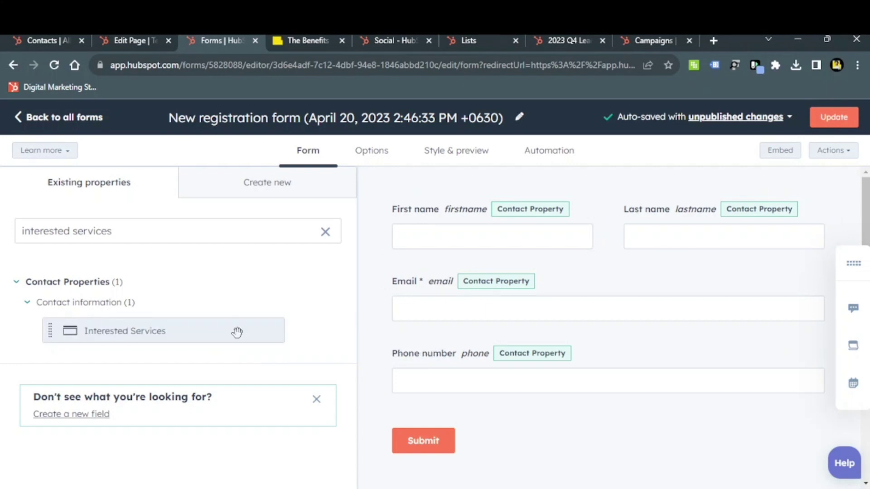
pyautogui.moveTo(225, 326); pyautogui.dragTo(475, 396)
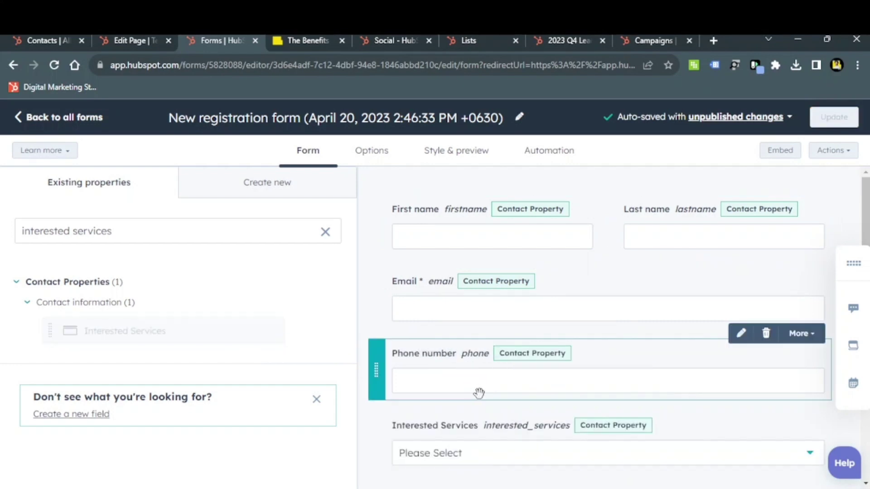
pyautogui.click(309, 40)
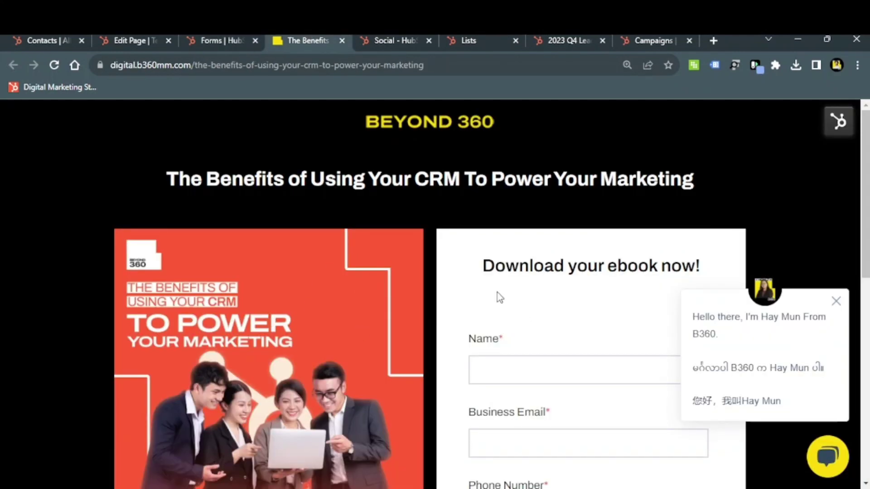
# Review the Beyond 360 ebook landing page and its form, then go to HubSpot's Social posts manager.
pyautogui.scroll(-2, 396, 346)
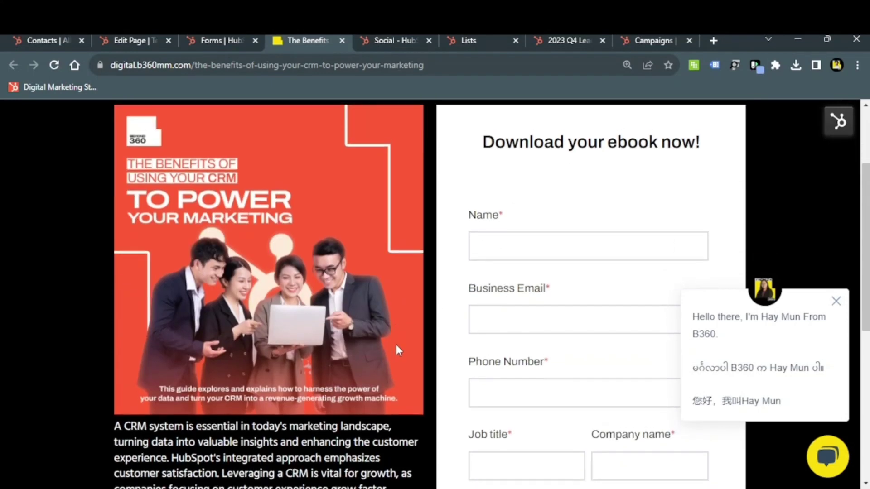
pyautogui.scroll(2, 395, 346)
pyautogui.scroll(-8, 396, 346)
pyautogui.scroll(5, 396, 346)
pyautogui.scroll(2, 396, 353)
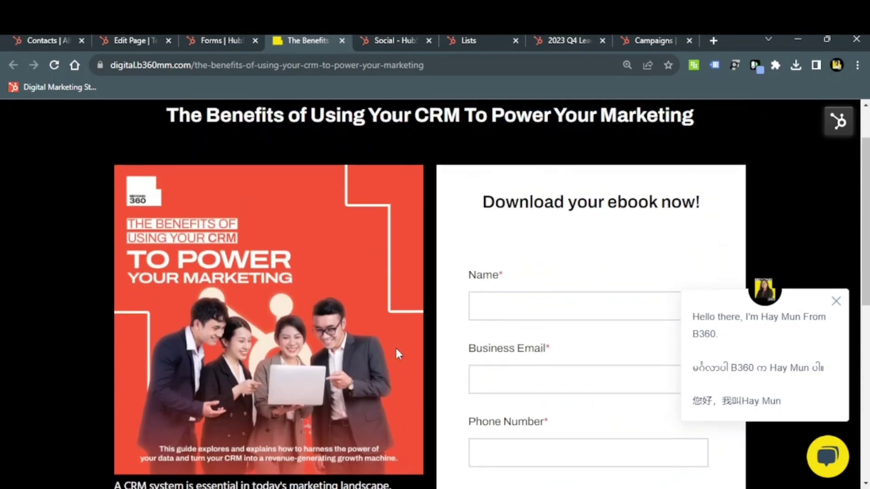
pyautogui.click(396, 40)
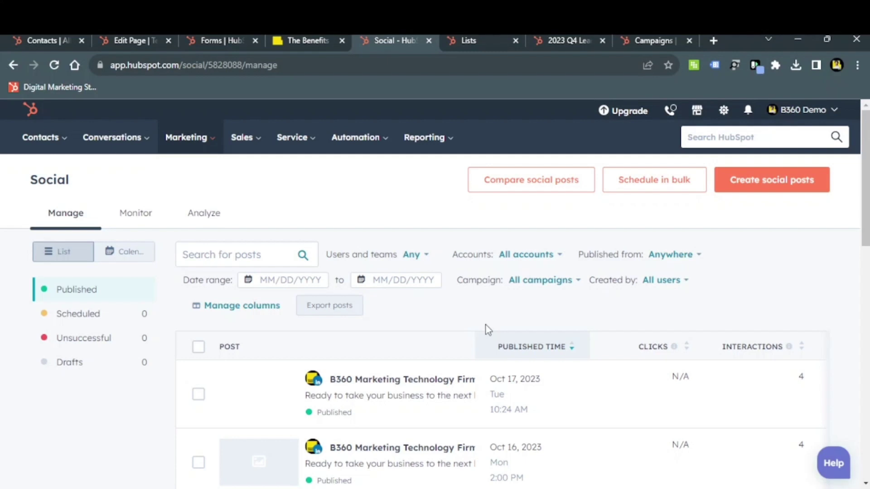
# View the stats for the October 17 social post, then move to the Lists page.
pyautogui.scroll(-3, 487, 329)
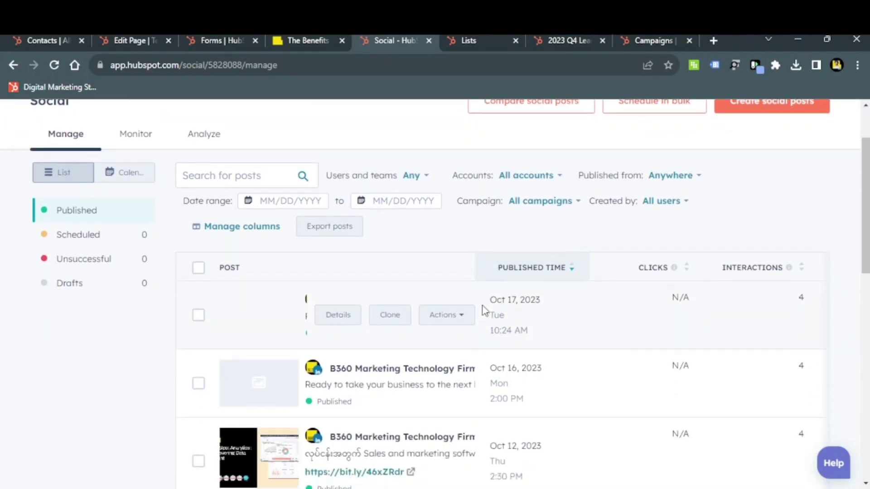
pyautogui.click(353, 271)
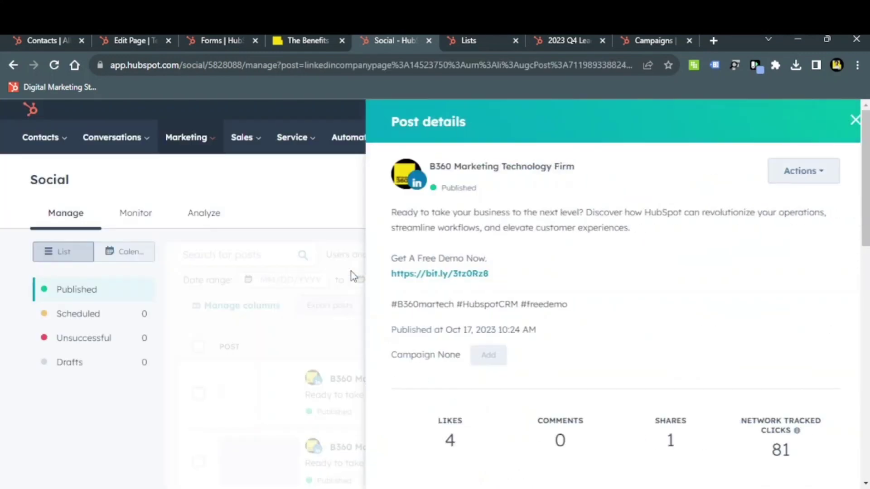
pyautogui.scroll(-2, 651, 309)
pyautogui.scroll(4, 656, 344)
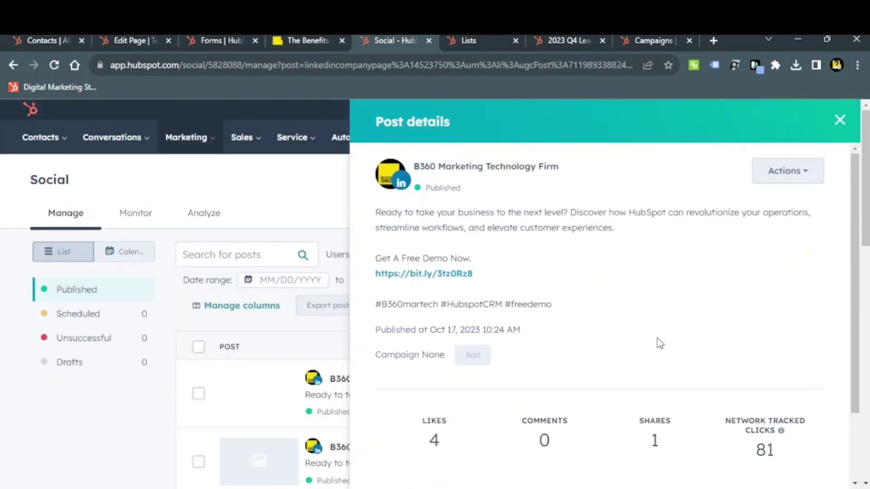
pyautogui.click(485, 39)
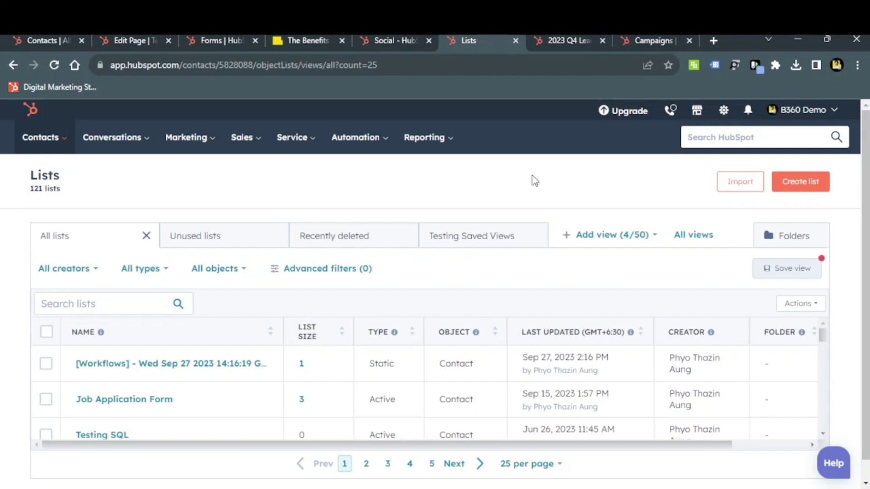
# Switch to the 2023 Q4 Lead Gen Workflow and scroll through its form-submission trigger and Send email step.
pyautogui.hotkey('ctrl', 'Tab')
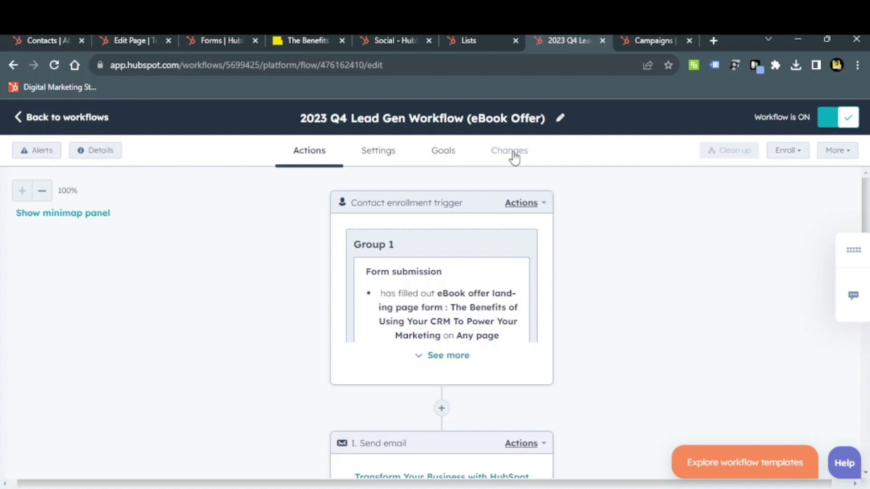
pyautogui.scroll(-2, 525, 290)
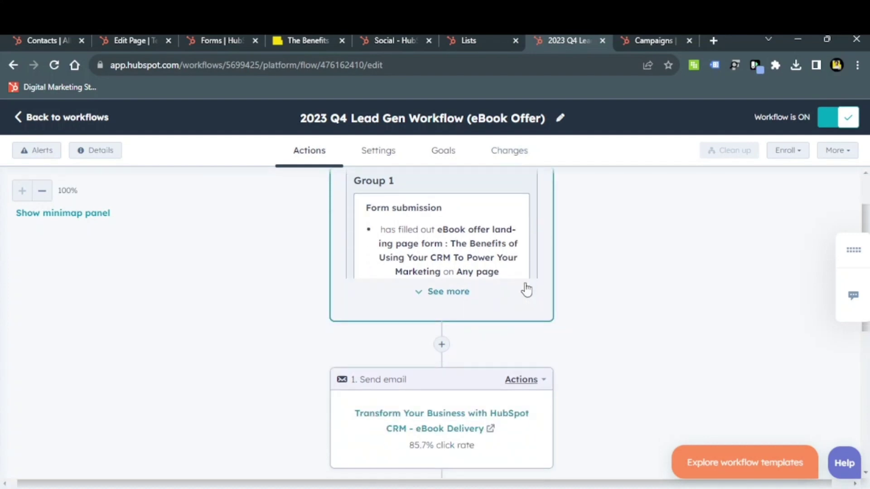
pyautogui.scroll(-2, 527, 294)
pyautogui.scroll(4, 535, 308)
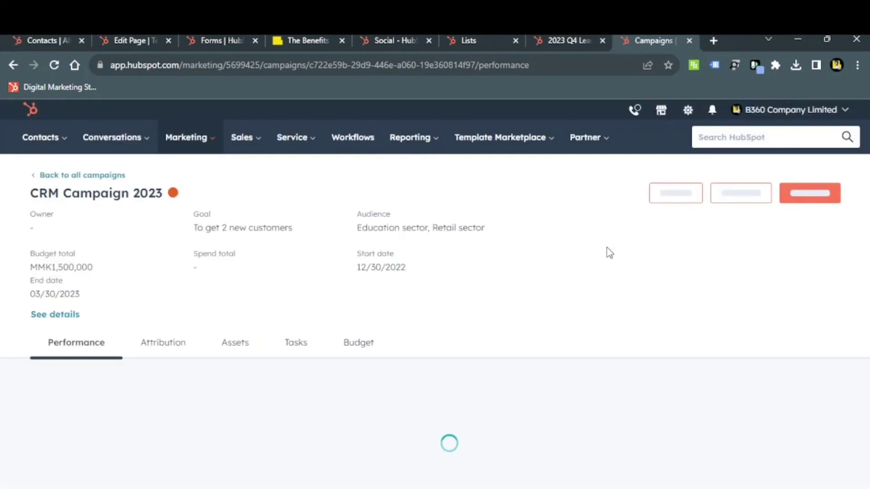
# Scroll through the CRM Campaign 2023 overview with its 2-customer goal and MMK1,500,000 budget.
pyautogui.scroll(-1, 600, 259)
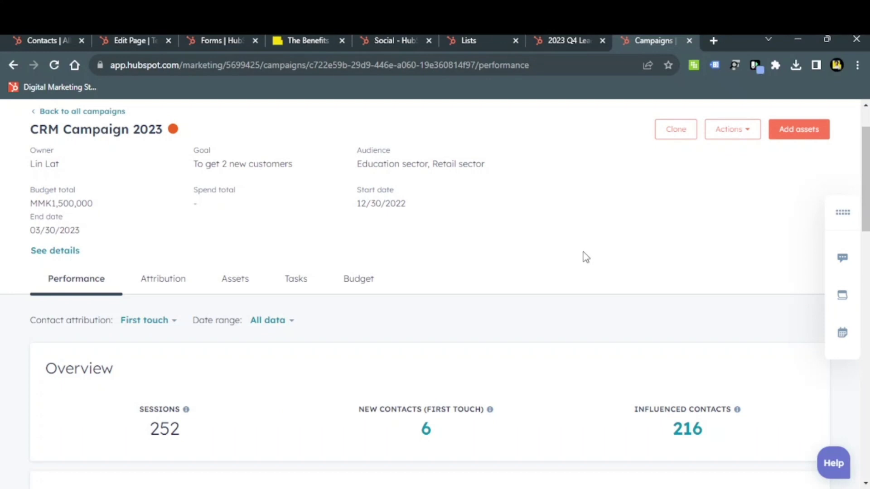
pyautogui.scroll(-1, 456, 271)
pyautogui.scroll(1, 456, 271)
pyautogui.scroll(-1, 457, 271)
pyautogui.scroll(-1, 454, 265)
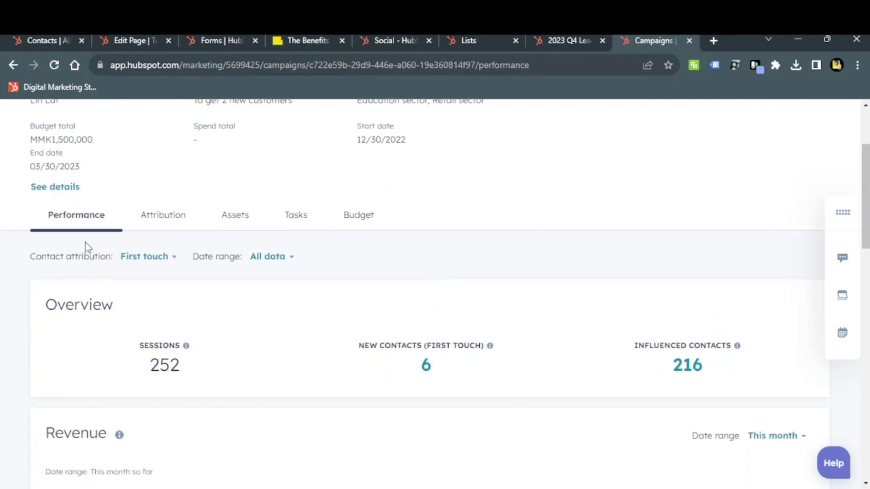
# Browse the campaign's assets, then return to the performance summary of emails, forms, pages and posts.
pyautogui.click(240, 226)
pyautogui.scroll(-2, 241, 226)
pyautogui.scroll(-2, 243, 226)
pyautogui.scroll(6, 245, 227)
pyautogui.click(74, 339)
pyautogui.scroll(-8, 372, 290)
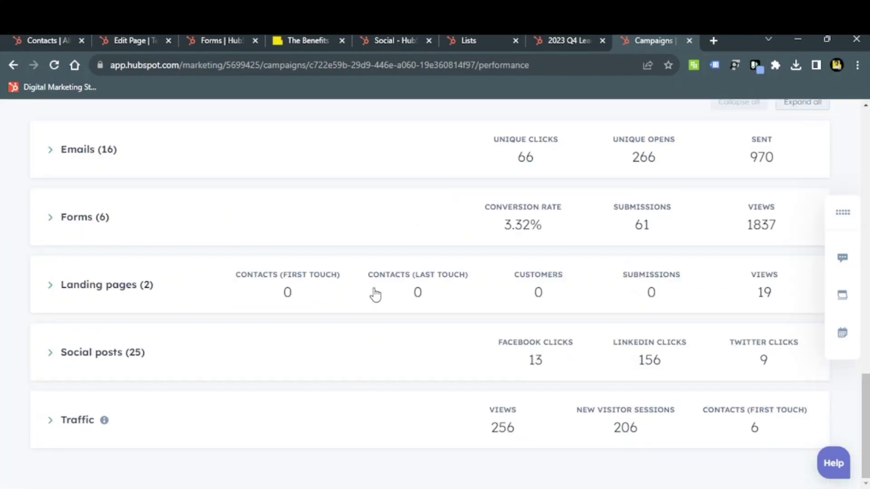